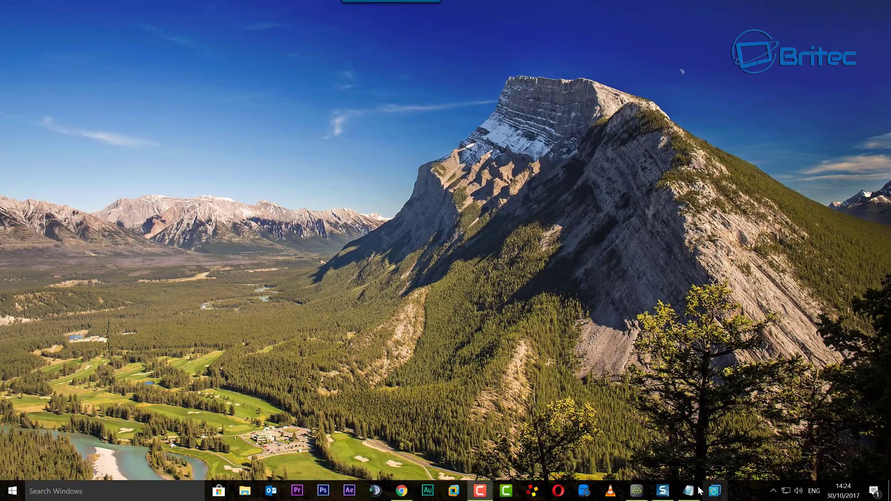
# - Launch AOMEI Backupper Standard from its taskbar icon
pyautogui.click(714, 491)
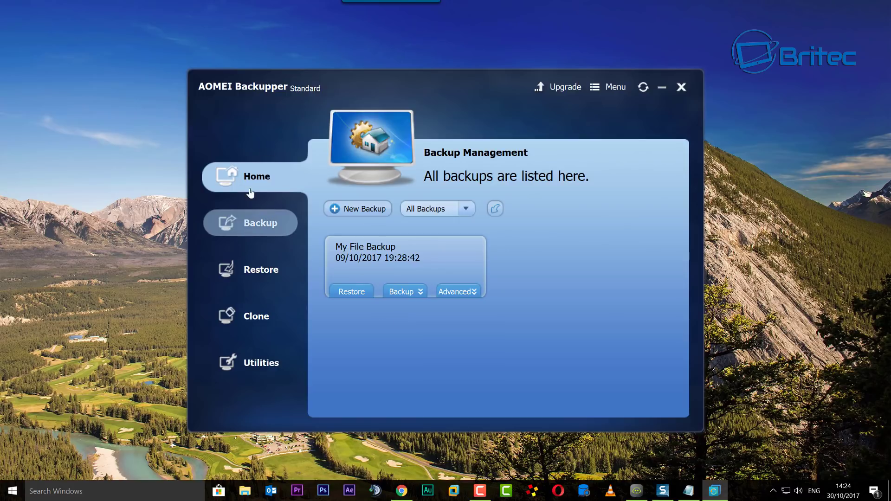
# - Create a new File Backup task from the Backup section
pyautogui.click(254, 221)
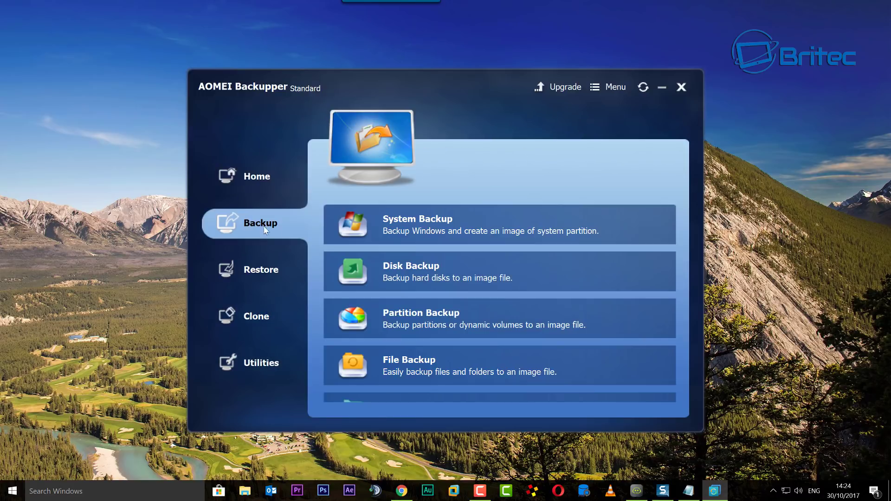
pyautogui.click(439, 366)
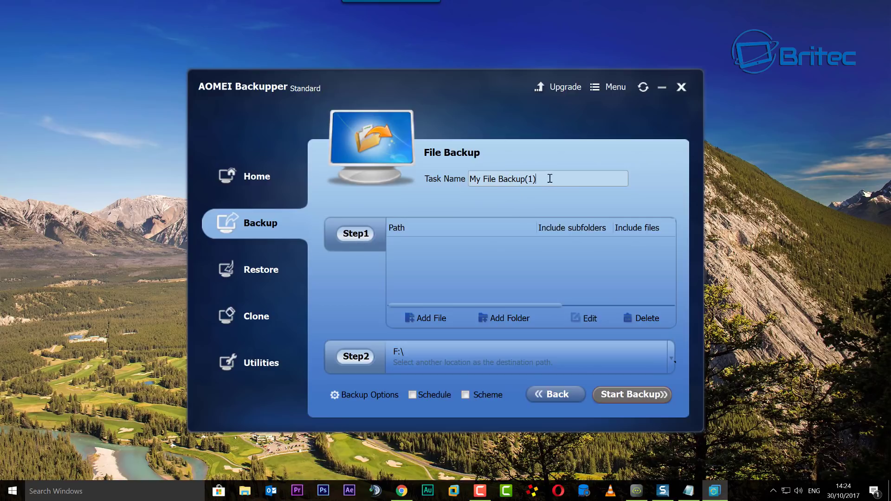
# - Replace the default task name 'My File Backup(1)' with 'USB Pen'
pyautogui.moveTo(550, 179); pyautogui.dragTo(451, 178)
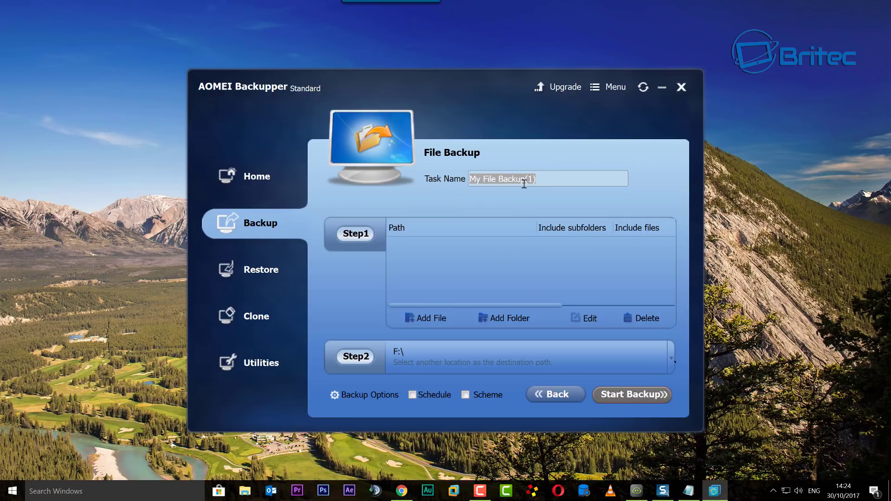
pyautogui.write('USB')
pyautogui.press('BackSpace')
pyautogui.write('B Pen')
# - Add Documents\Britec Tool Kit New as the backup source, with subfolders included
pyautogui.click(499, 319)
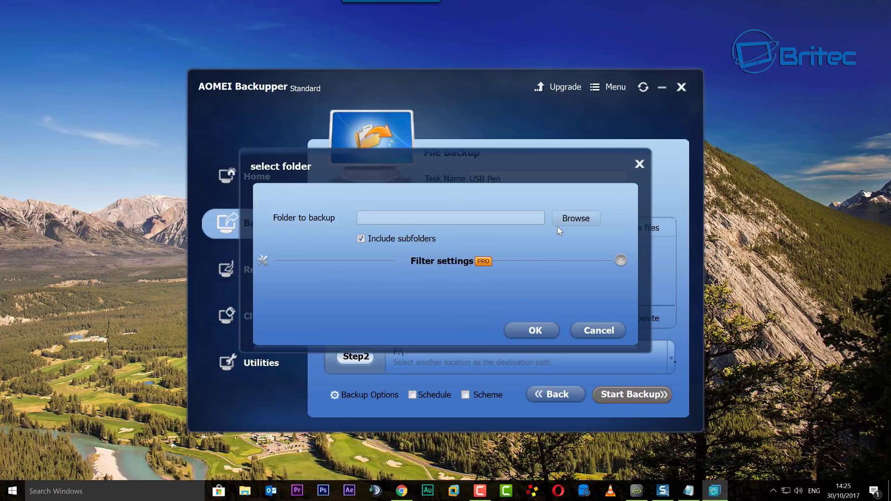
pyautogui.click(362, 238)
pyautogui.click(362, 238)
pyautogui.click(621, 260)
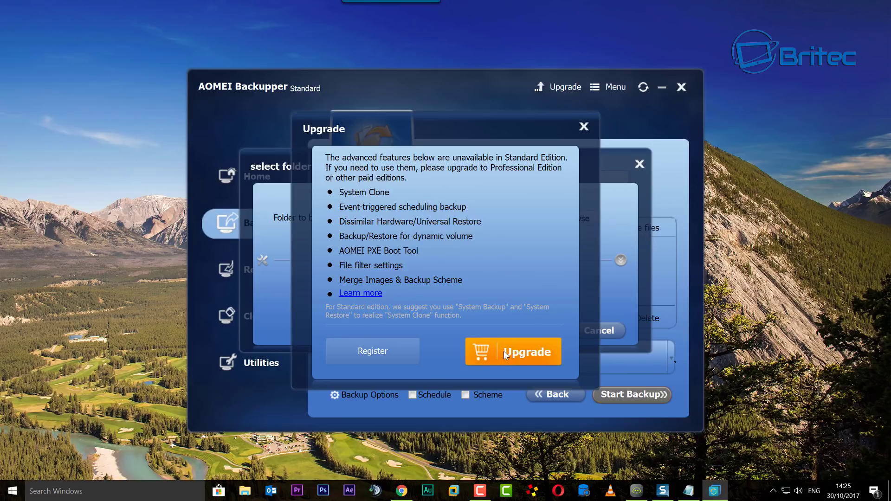
pyautogui.click(584, 127)
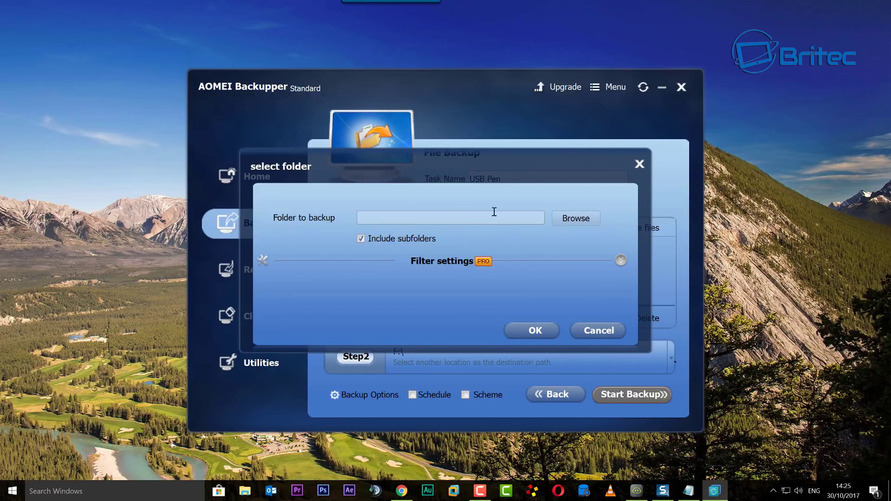
pyautogui.click(576, 219)
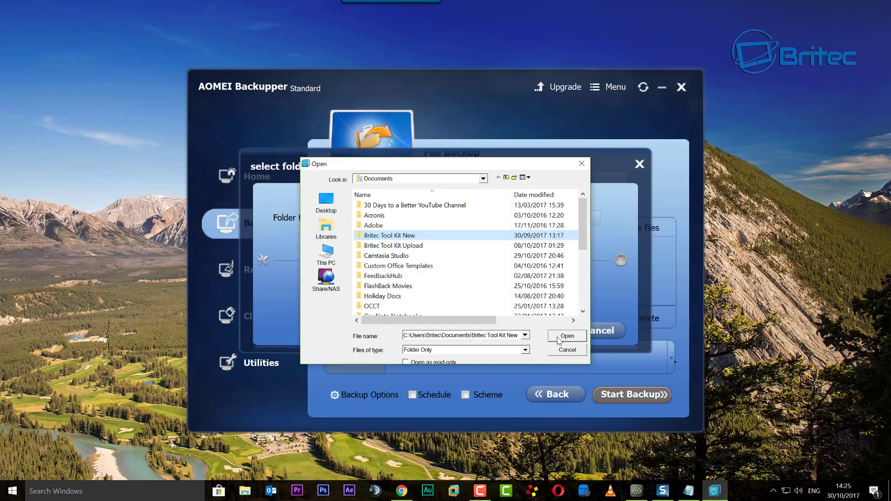
pyautogui.click(565, 336)
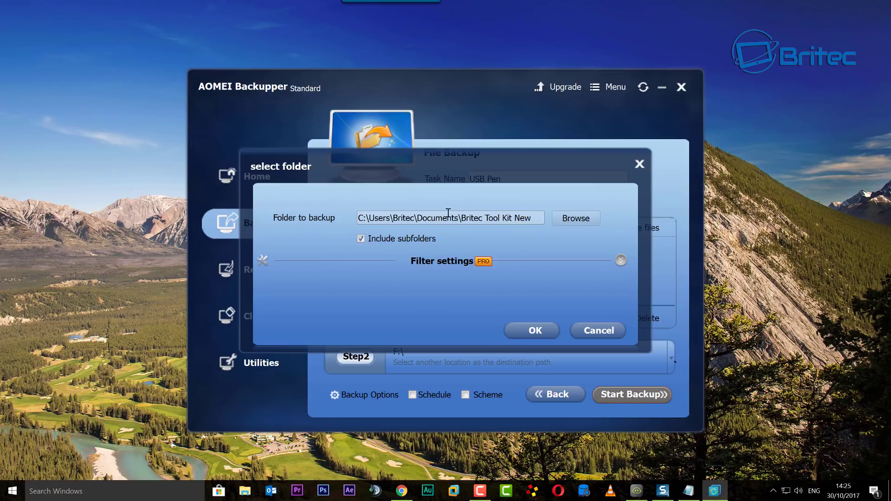
pyautogui.click(539, 331)
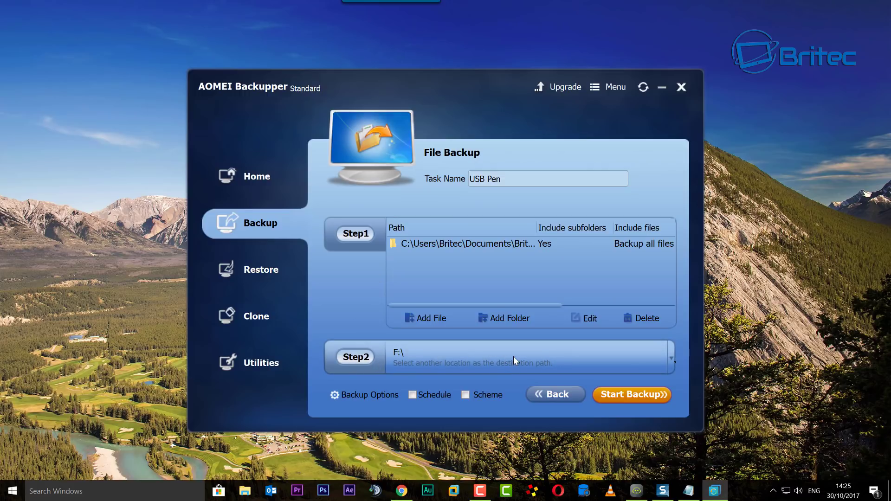
# - Choose the F:\Daily Backup folder as the USB Pen task's destination
pyautogui.click(670, 358)
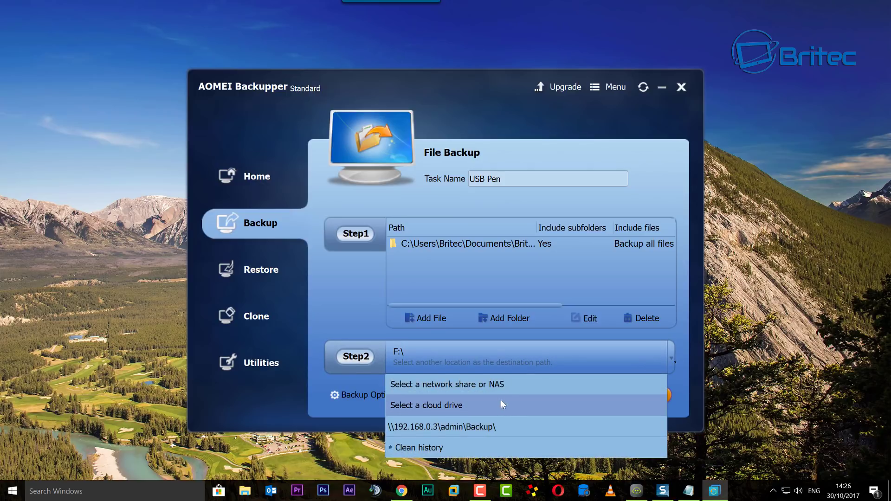
pyautogui.click(355, 310)
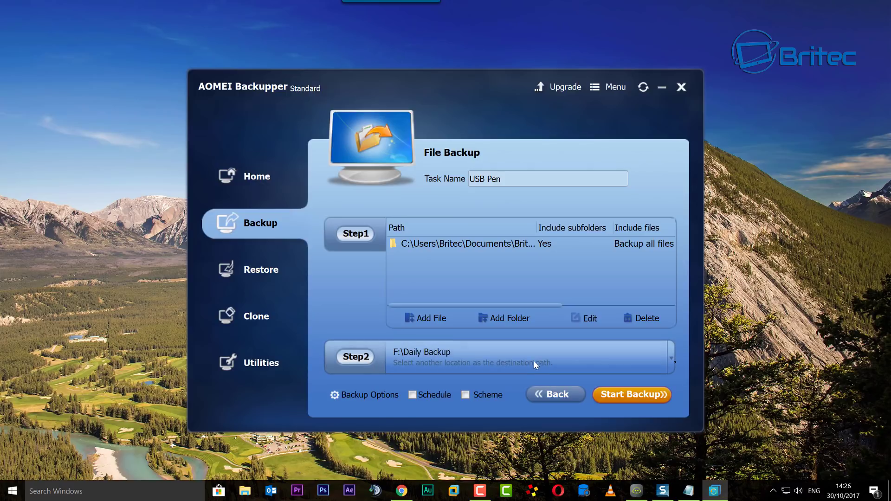
pyautogui.click(534, 361)
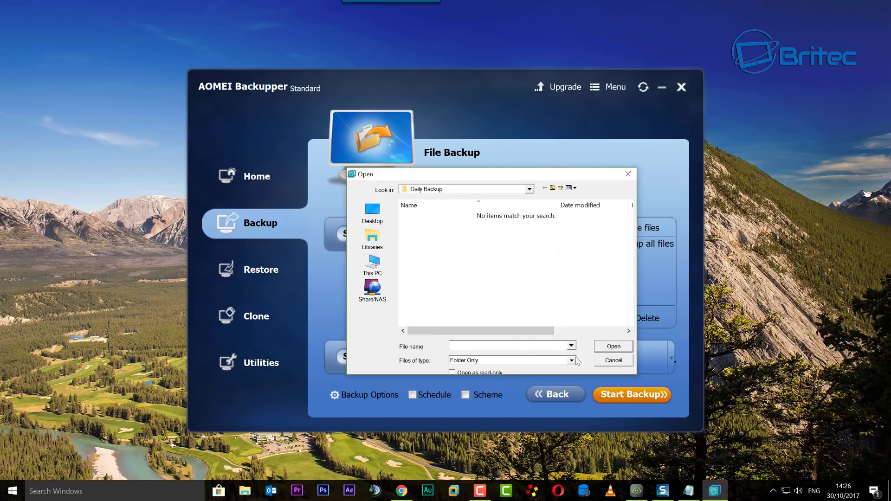
pyautogui.click(614, 346)
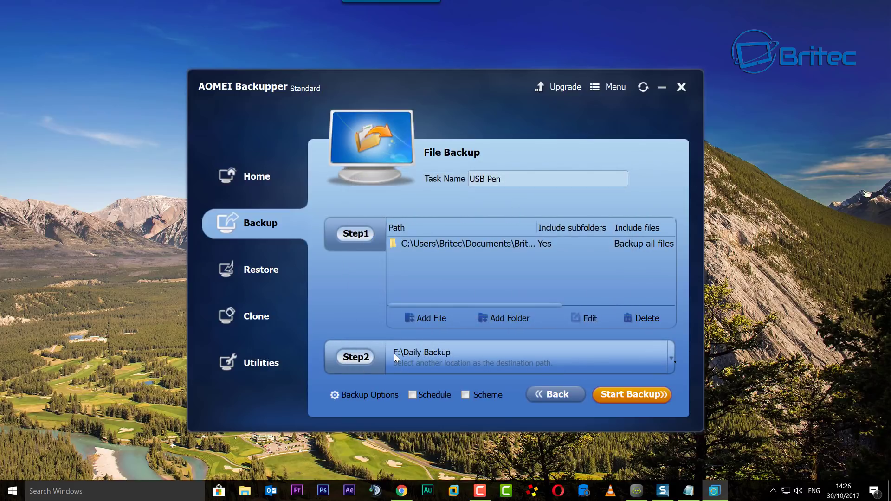
pyautogui.click(371, 395)
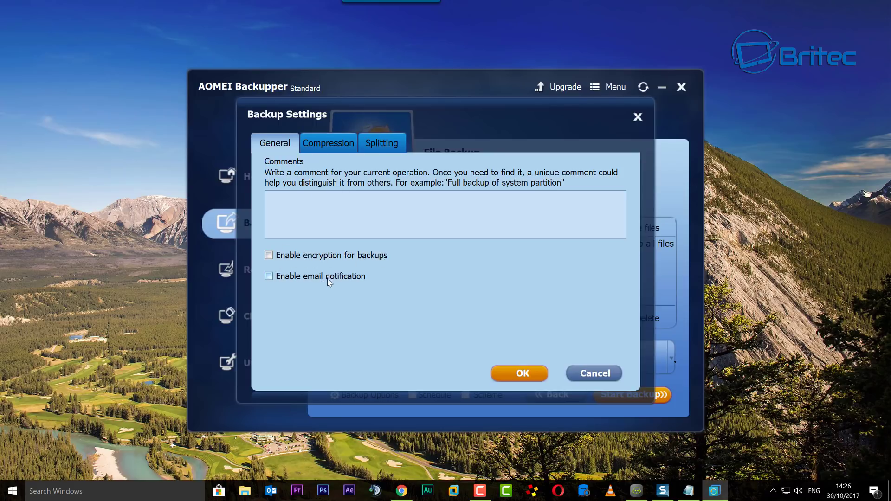
pyautogui.click(332, 146)
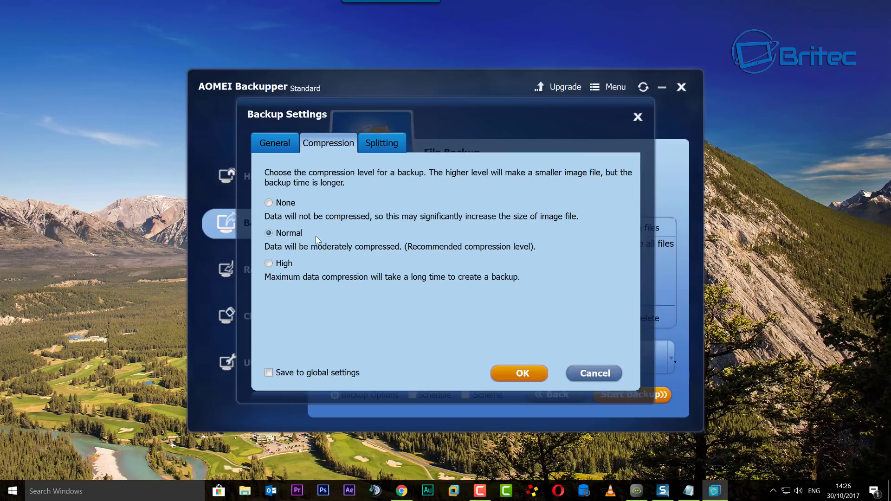
pyautogui.click(378, 145)
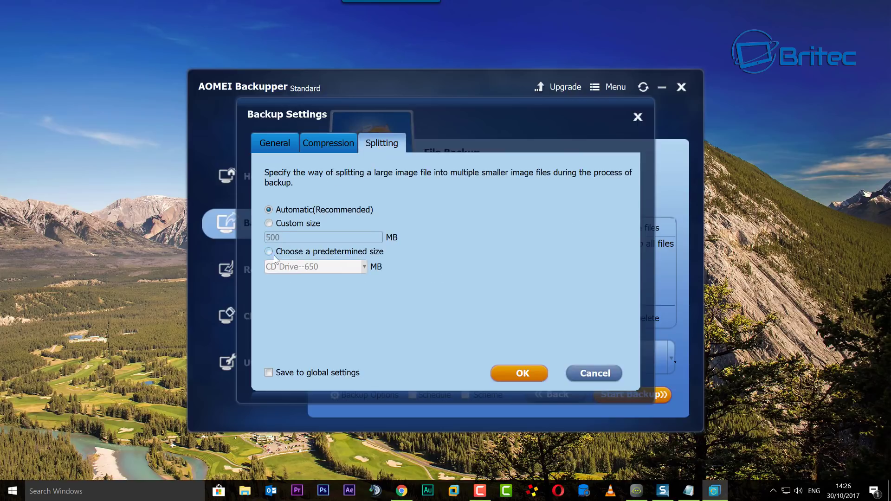
pyautogui.click(587, 369)
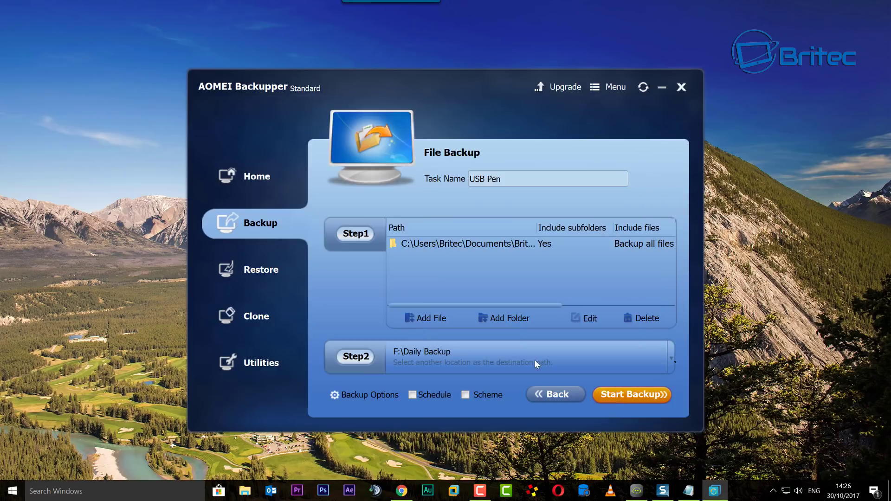
# - Schedule the backup Daily, running once every day at 14:31
pyautogui.click(430, 397)
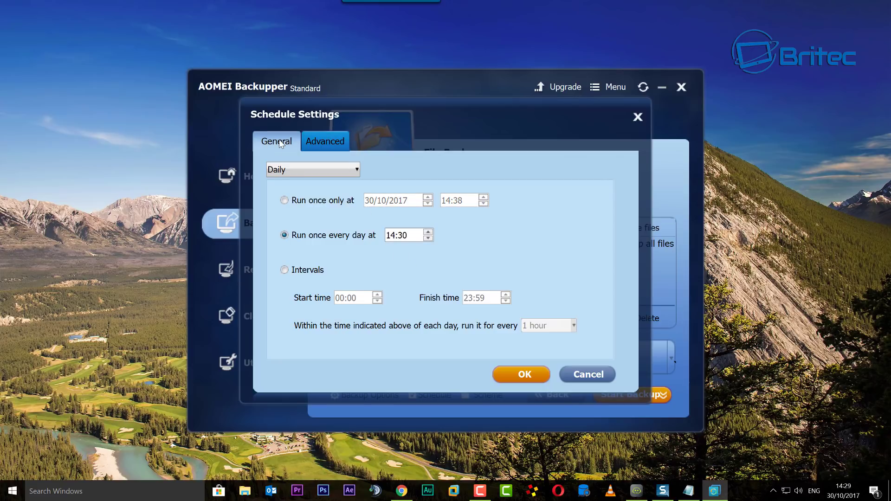
pyautogui.click(313, 169)
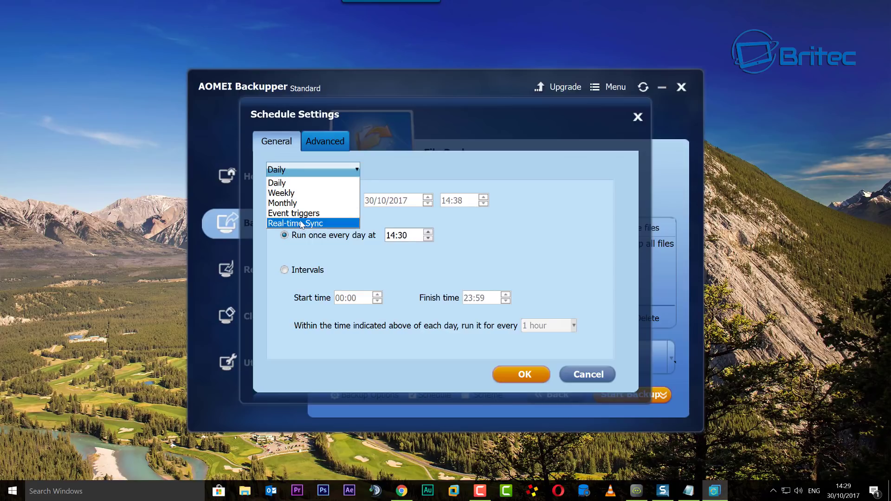
pyautogui.click(286, 184)
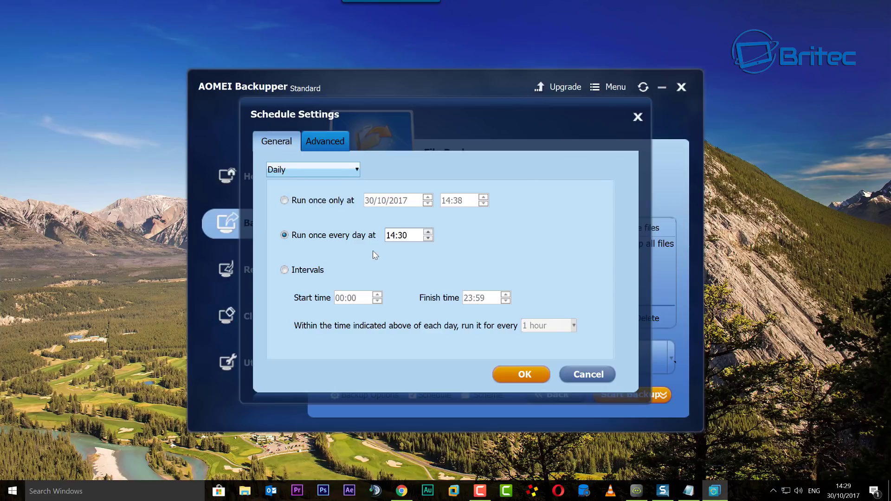
pyautogui.click(285, 200)
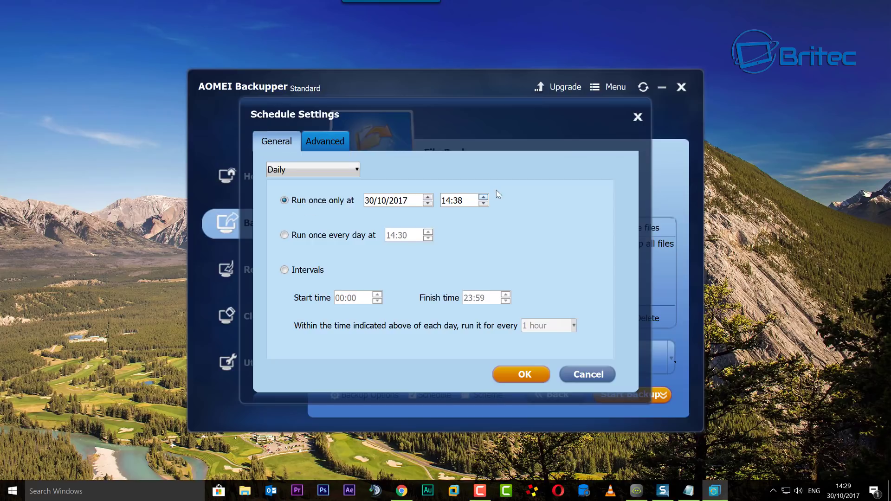
pyautogui.click(284, 235)
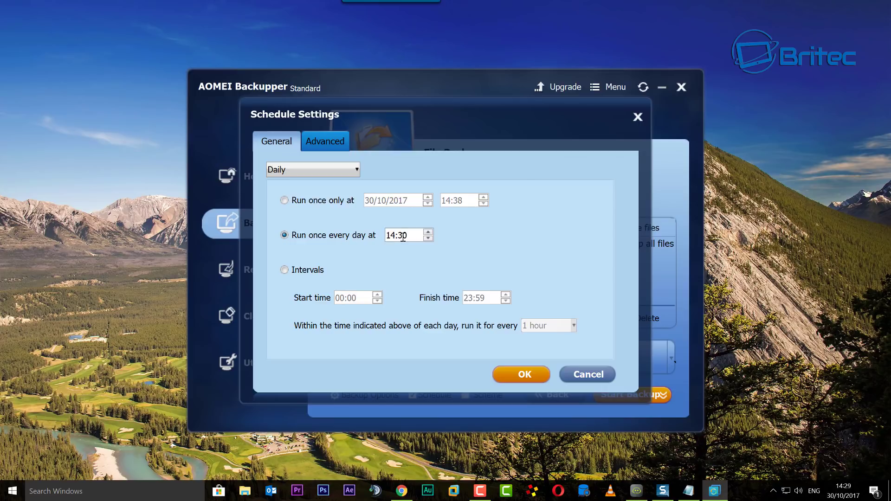
pyautogui.moveTo(403, 236); pyautogui.dragTo(418, 235)
# - Review the advanced incremental and service schedule options, then save the schedule settings
pyautogui.click(341, 142)
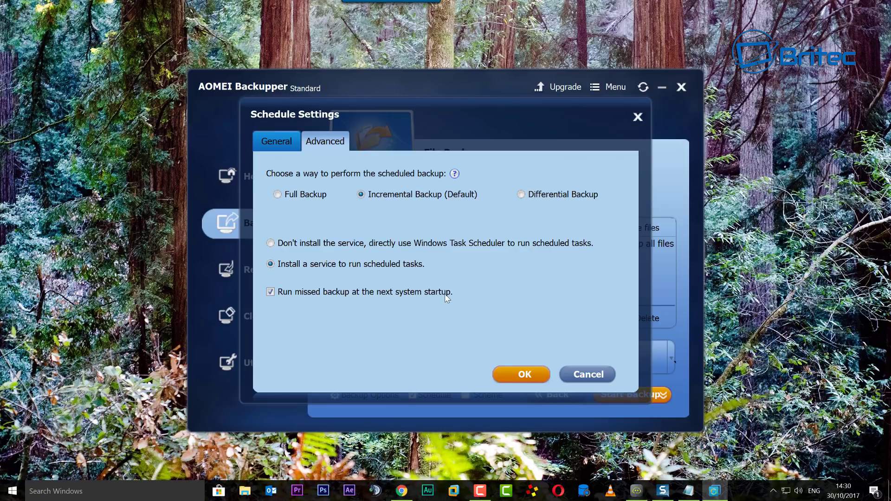
pyautogui.click(519, 375)
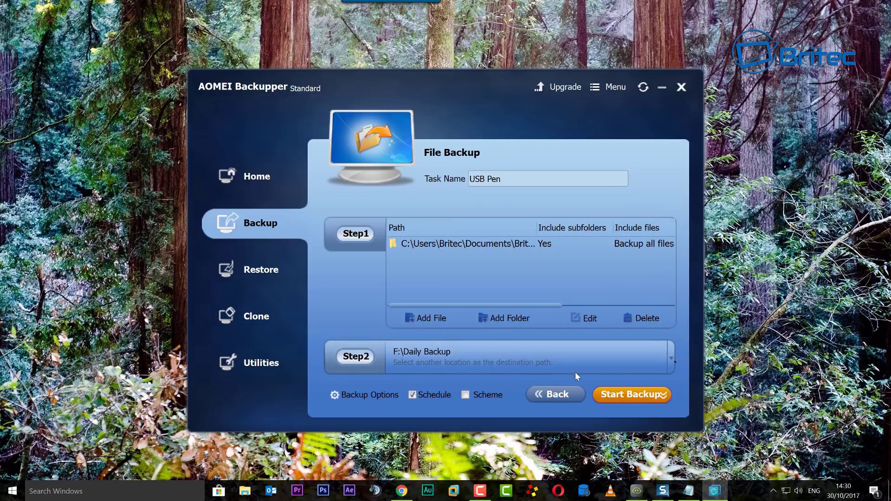
# - Leave the backup scheme unchanged, then add the schedule and start the backup now
pyautogui.click(488, 394)
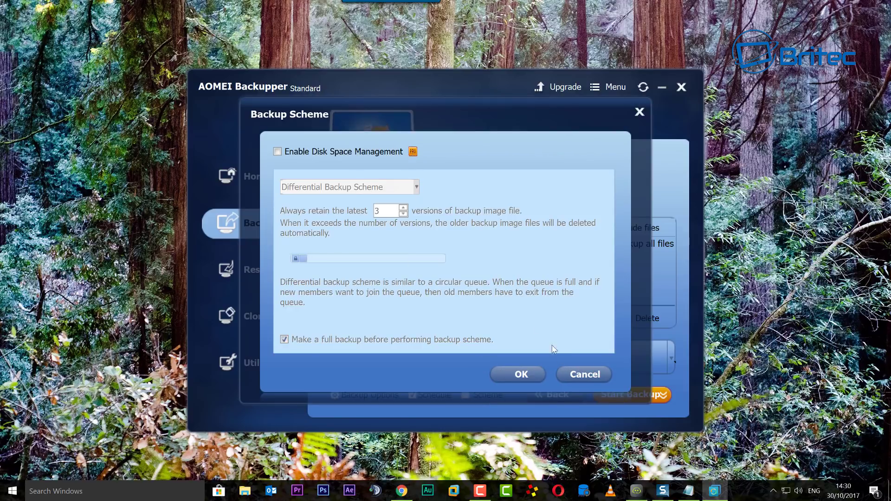
pyautogui.click(574, 376)
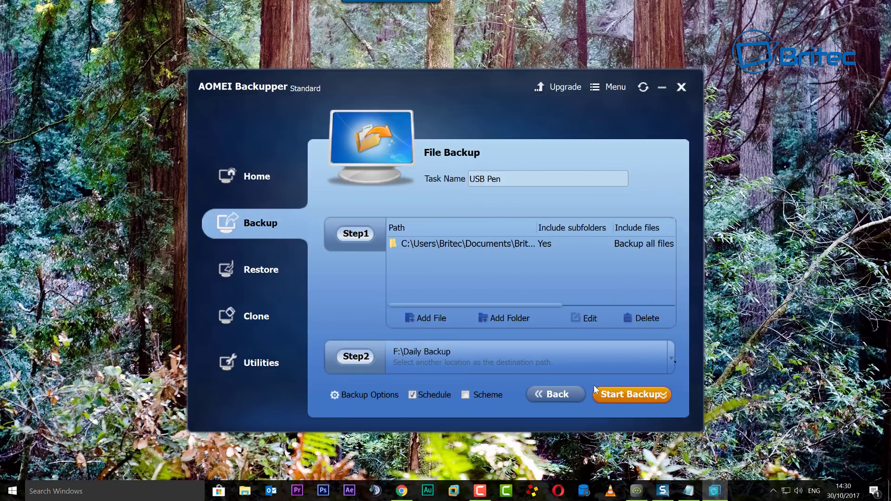
pyautogui.click(635, 399)
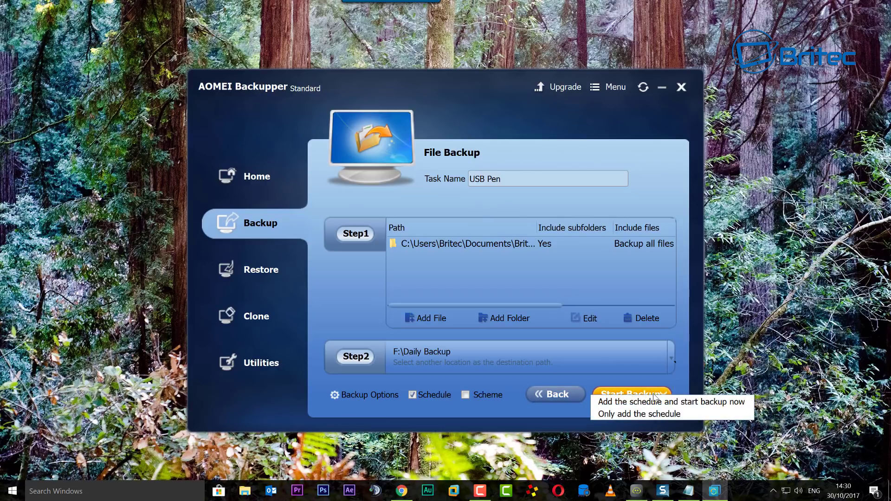
pyautogui.click(682, 402)
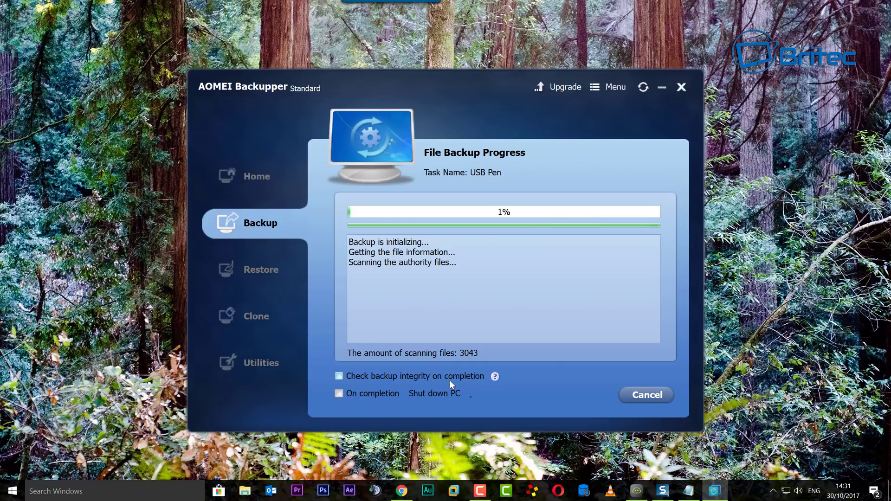
# - Keep Shut down PC as the on-completion action while the backup reaches 70%
pyautogui.moveTo(491, 380)
pyautogui.click(471, 396)
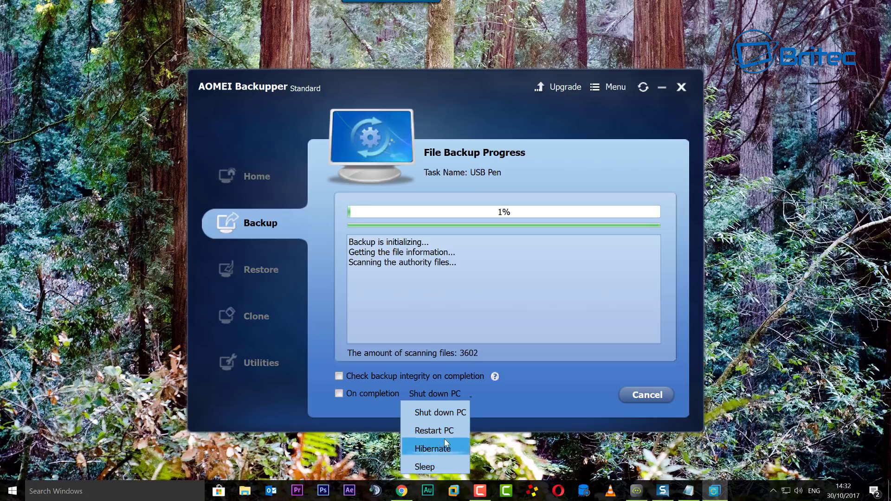
pyautogui.click(541, 396)
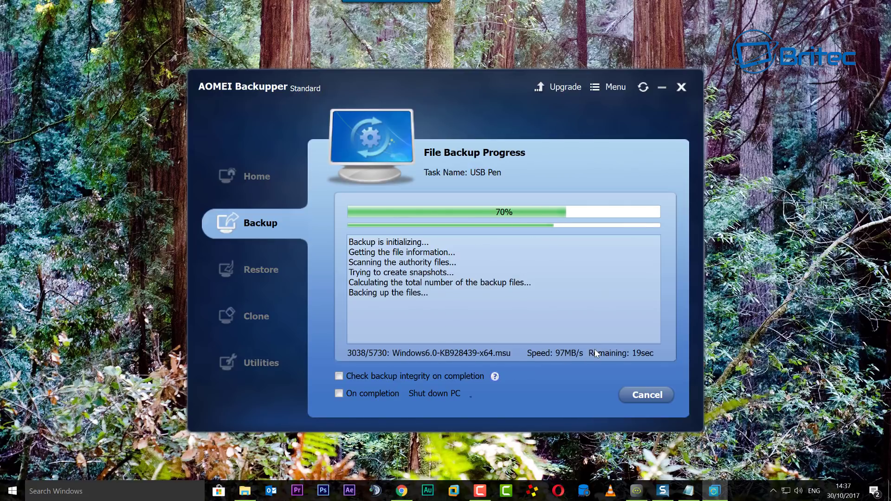
# - Confirm F:\Daily Backup\USB Pen holds USB Pen.afi in Explorer, then close the window
pyautogui.click(244, 490)
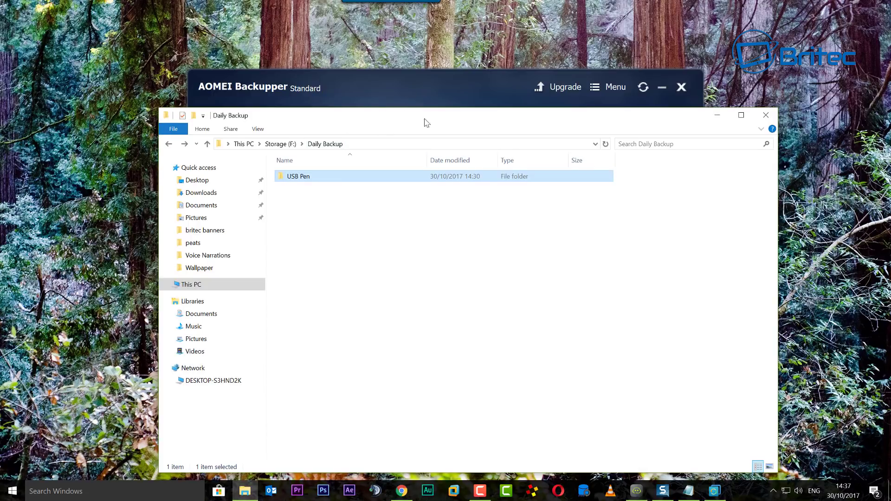
pyautogui.moveTo(423, 119); pyautogui.dragTo(413, 71)
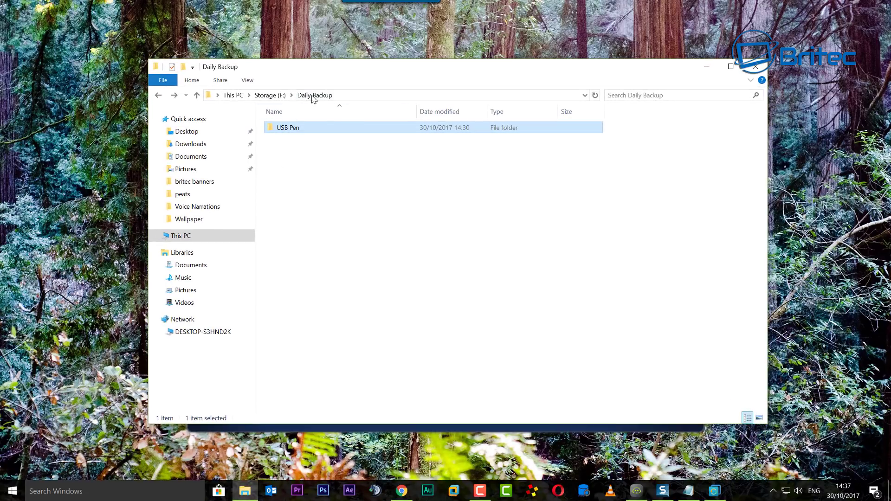
pyautogui.doubleClick(292, 128)
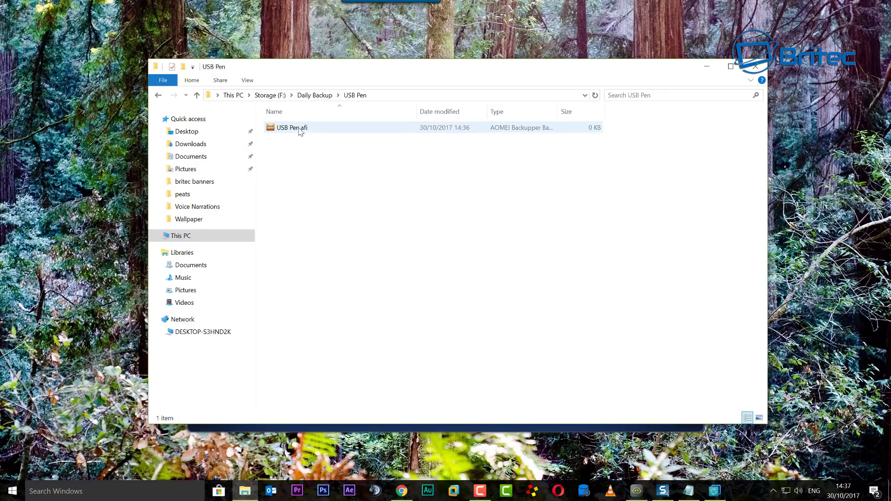
pyautogui.click(158, 96)
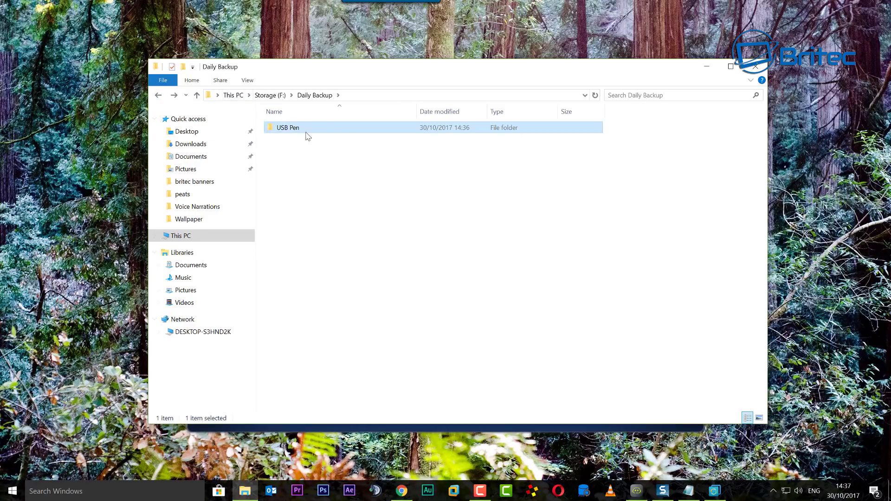
pyautogui.click(756, 66)
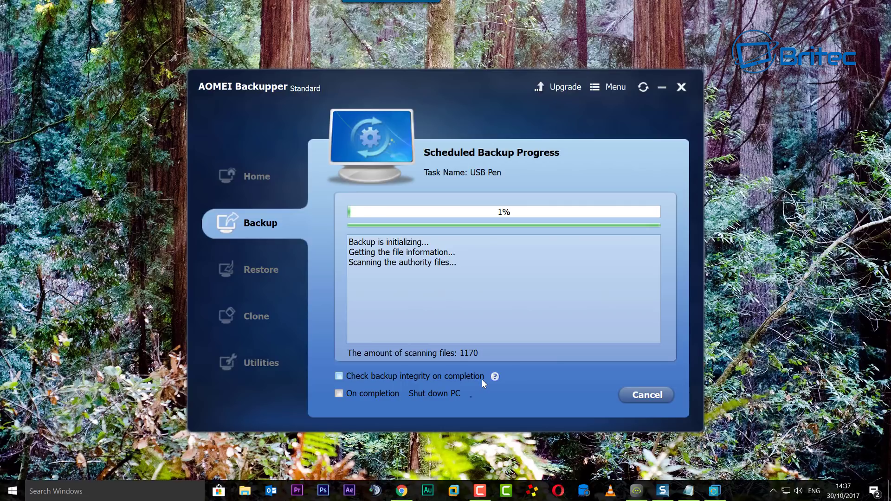
# - Minimize AOMEI Backupper while the USB Pen backup runs in the background
pyautogui.click(663, 90)
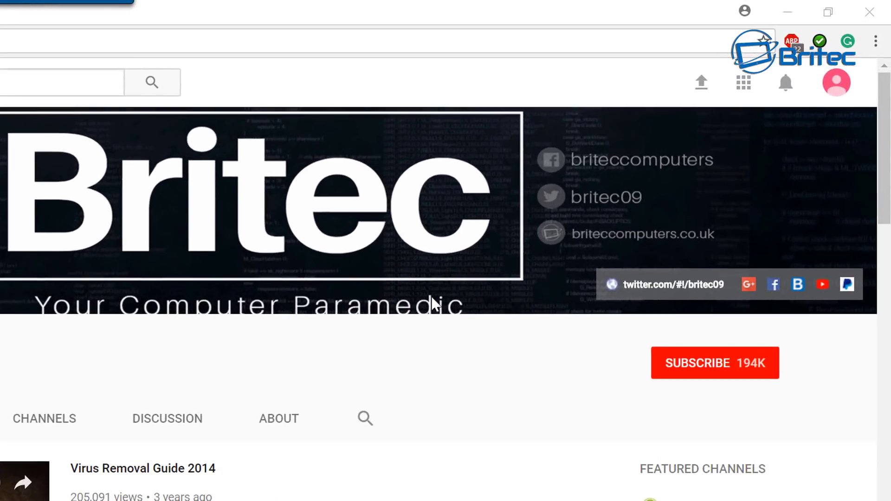
# - Subscribe to the Britec09 YouTube channel with notifications on for every new video
pyautogui.click(710, 371)
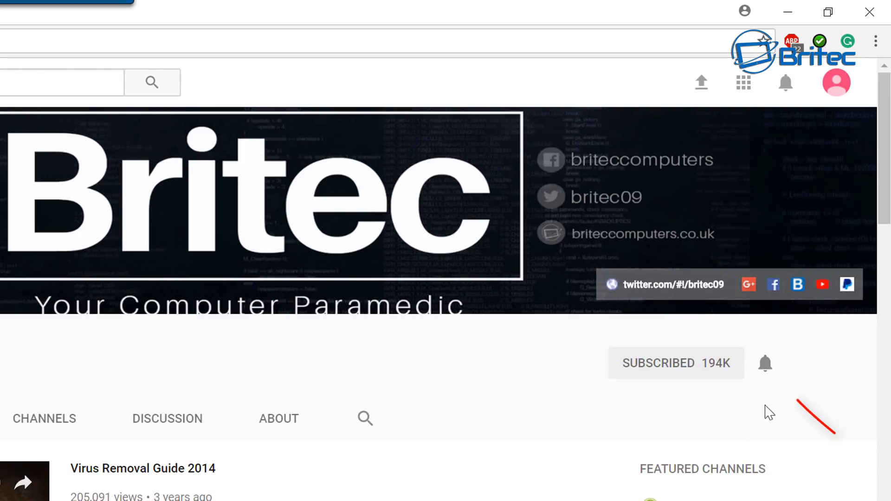
pyautogui.click(766, 369)
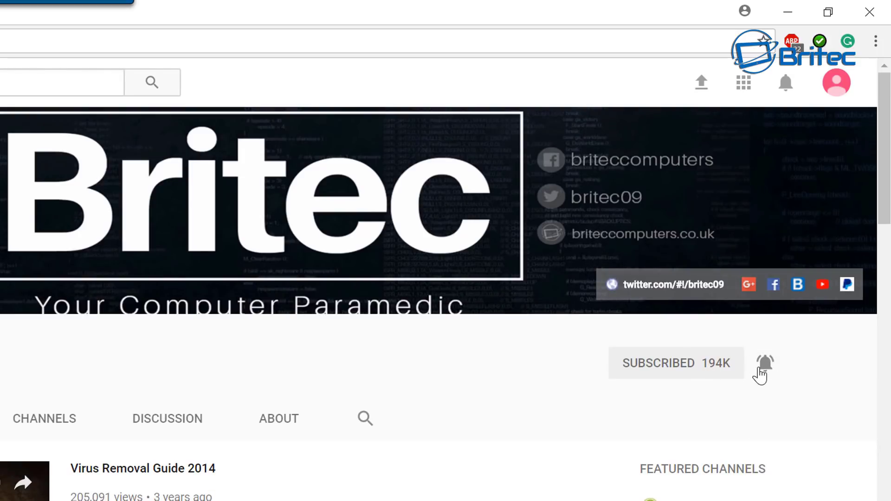